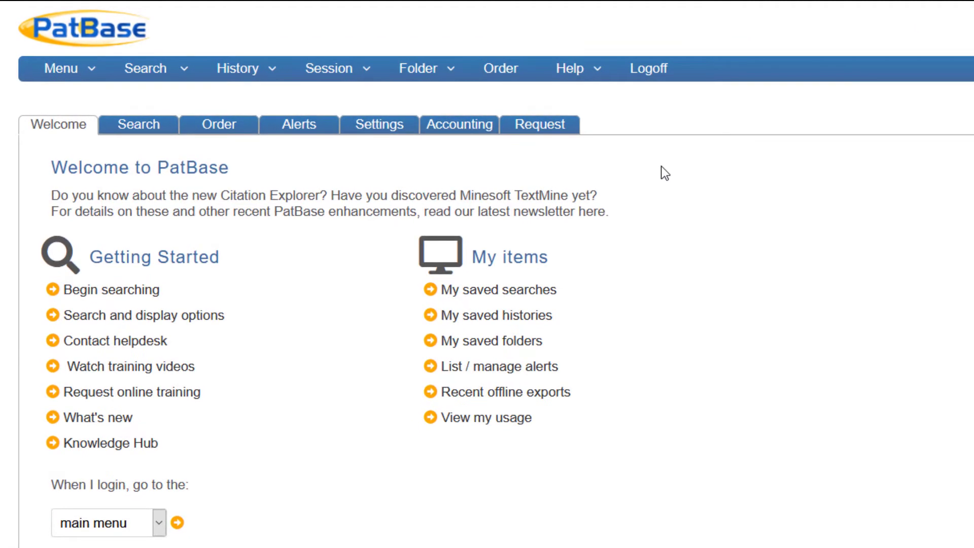
Open the Custom User Fields settings and name a new field Department.
{"action": "left_click", "coordinate": [389, 133]}
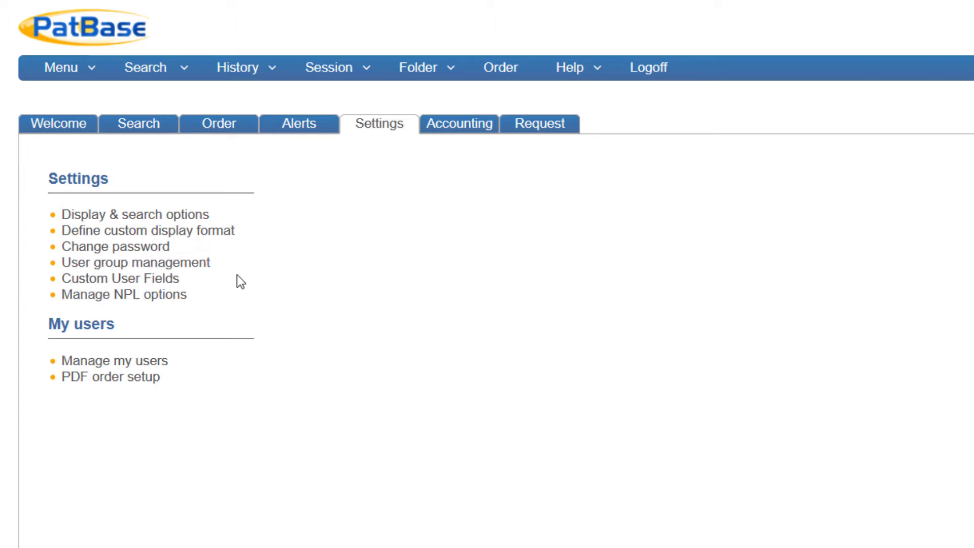
{"action": "left_click", "coordinate": [174, 280]}
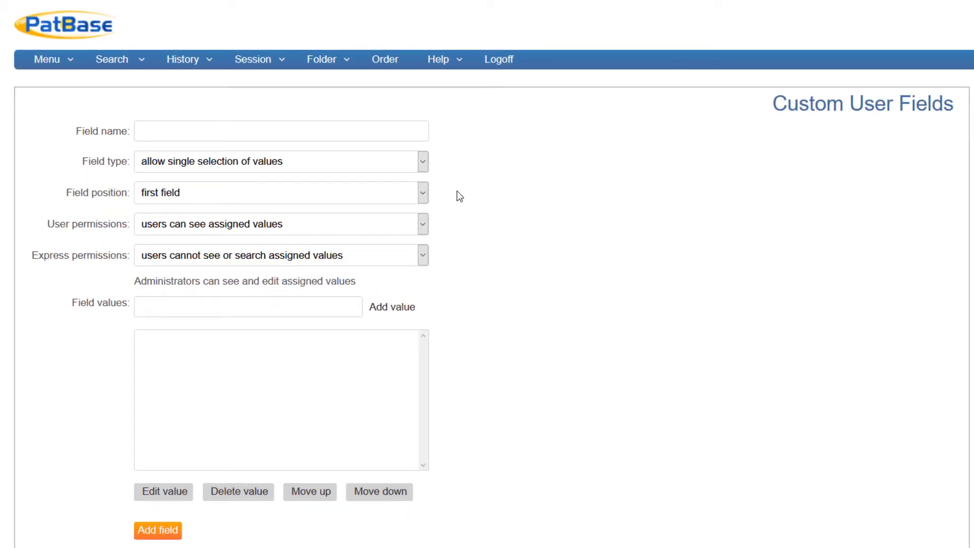
{"action": "left_click", "coordinate": [377, 134]}
{"action": "type", "text": "Department"}
Set the Department field's type to allow multiple selection of values.
{"action": "left_click", "coordinate": [423, 161]}
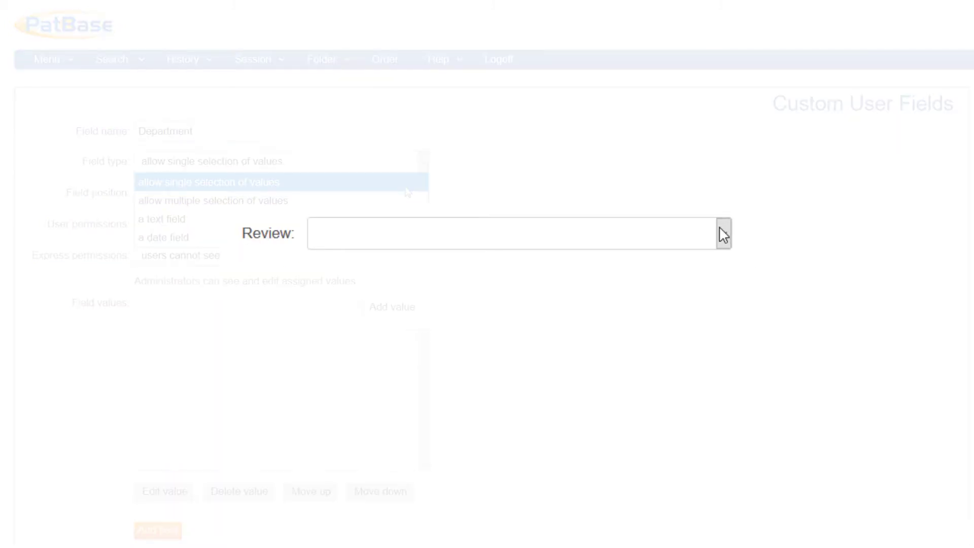
{"action": "left_click", "coordinate": [724, 234]}
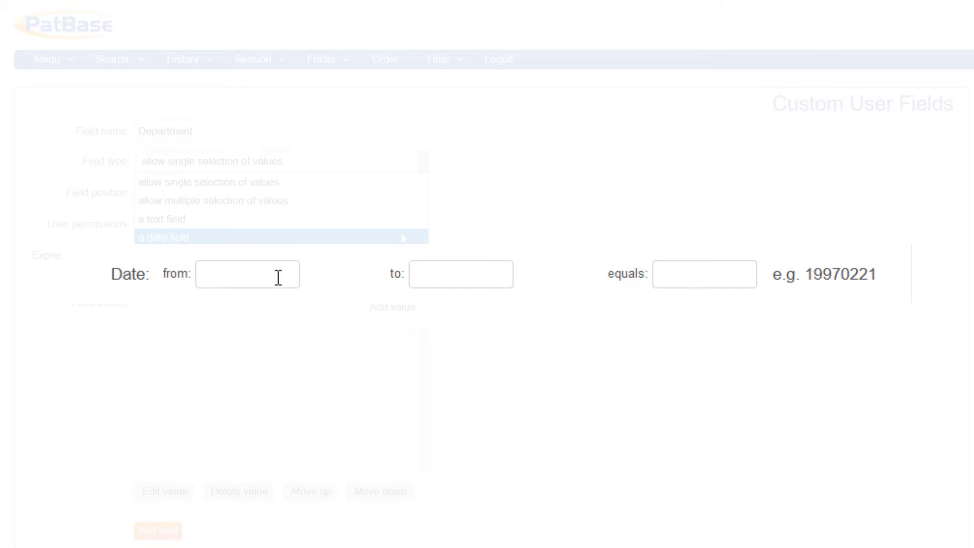
Try out a date-type field with a range from 20200101 to 20201231.
{"action": "left_click", "coordinate": [279, 279]}
{"action": "type", "text": "20200101"}
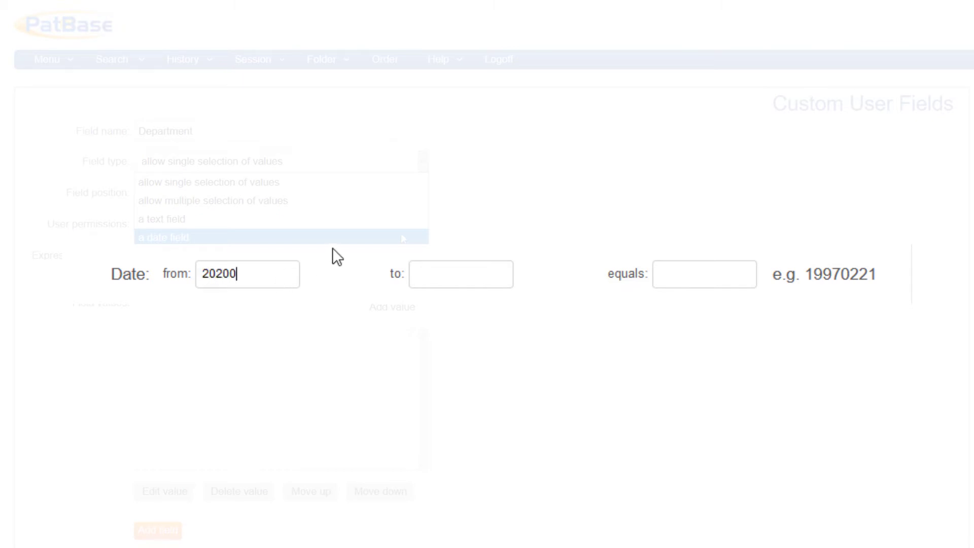
{"action": "left_click", "coordinate": [413, 265]}
{"action": "type", "text": "20201231"}
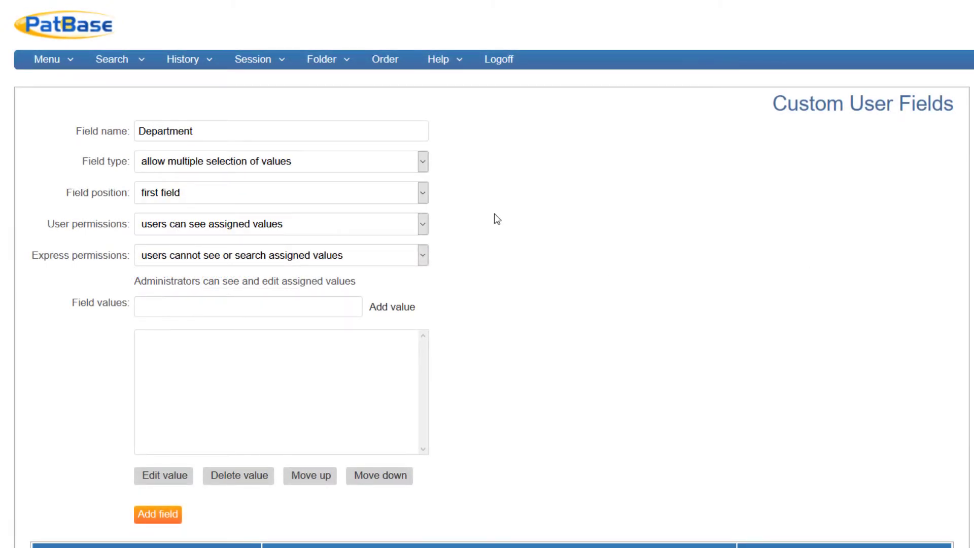
Review the field position and user permission options, and set the Express permissions to users can see assigned values.
{"action": "left_click", "coordinate": [424, 193]}
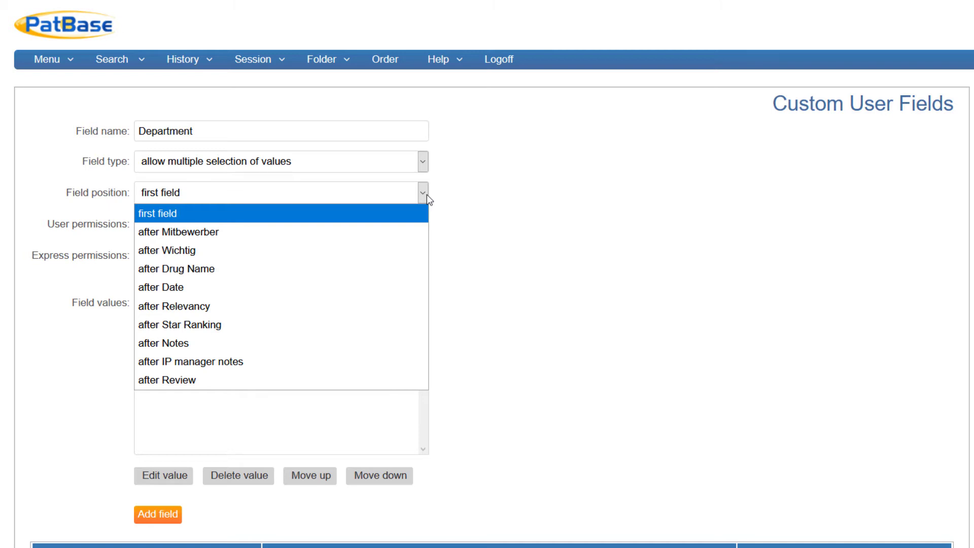
{"action": "left_click", "coordinate": [461, 204]}
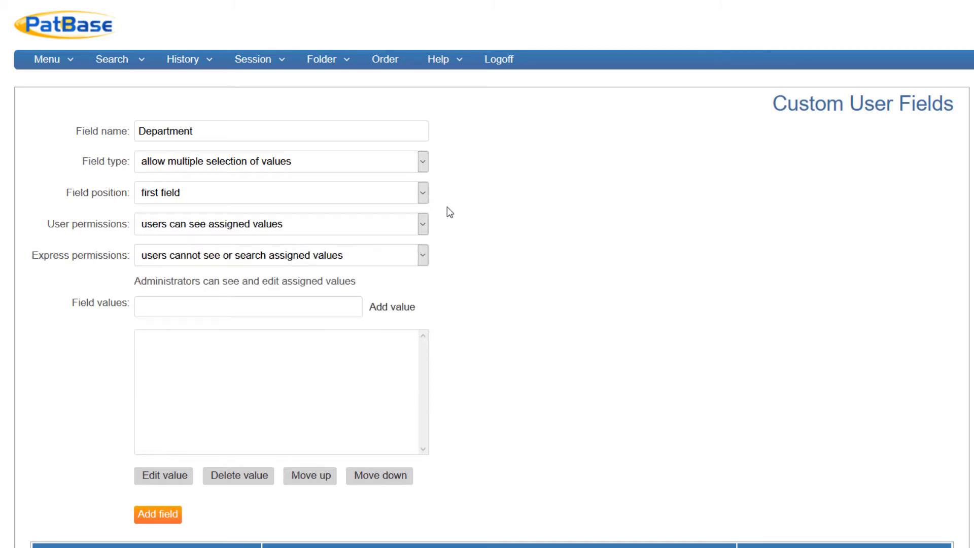
{"action": "left_click", "coordinate": [423, 224]}
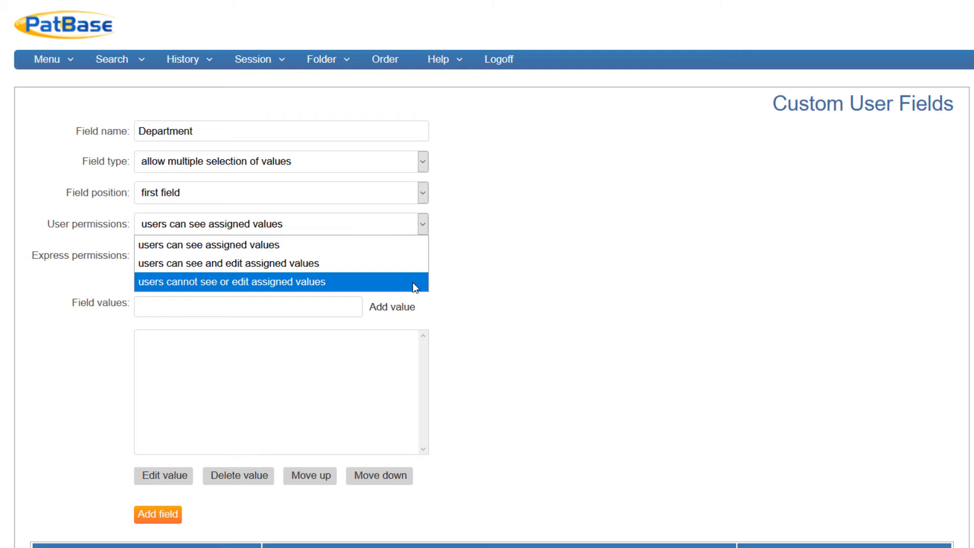
{"action": "left_click", "coordinate": [456, 286]}
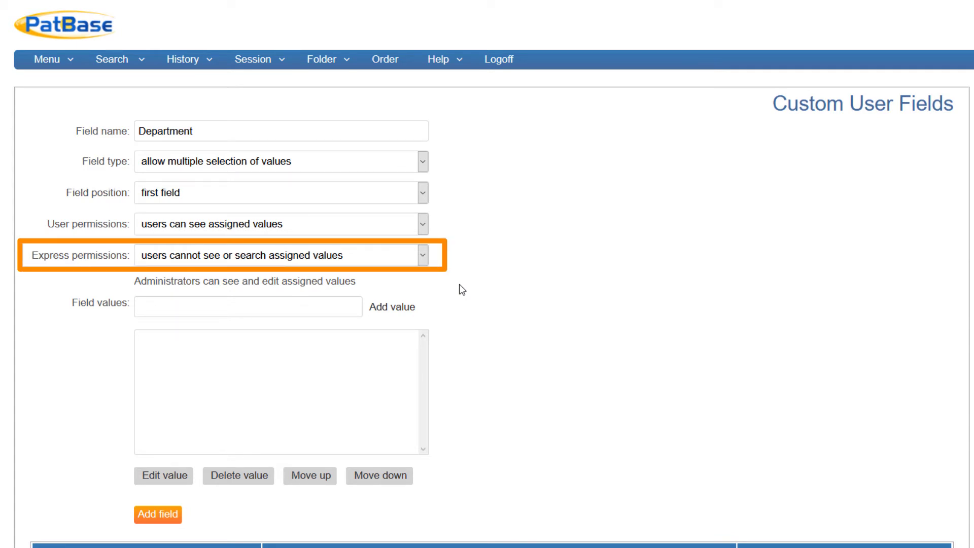
{"action": "key", "text": "Down"}
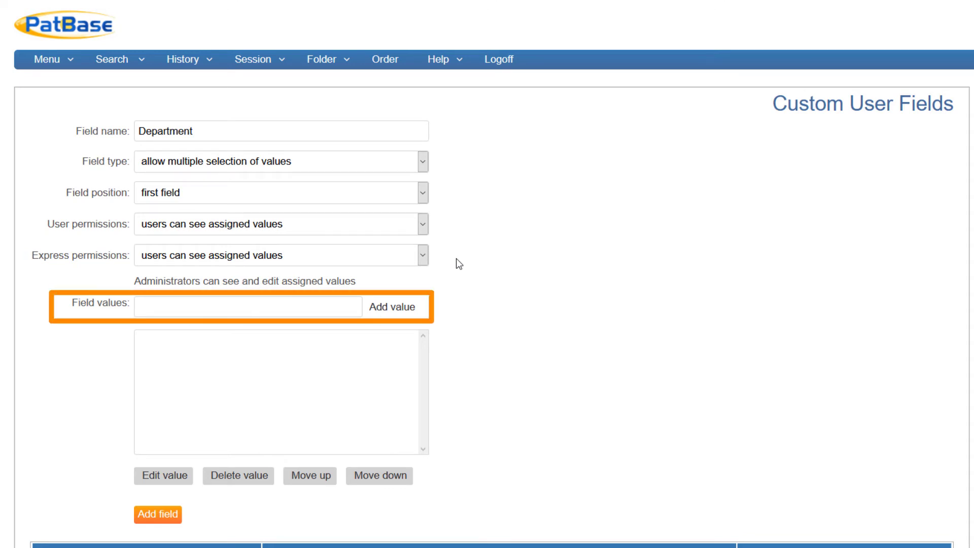
Add the values Legal Team, Research Department, Engineers and Data Analysis to the Department field.
{"action": "left_click", "coordinate": [346, 305]}
{"action": "type", "text": "Legal Team"}
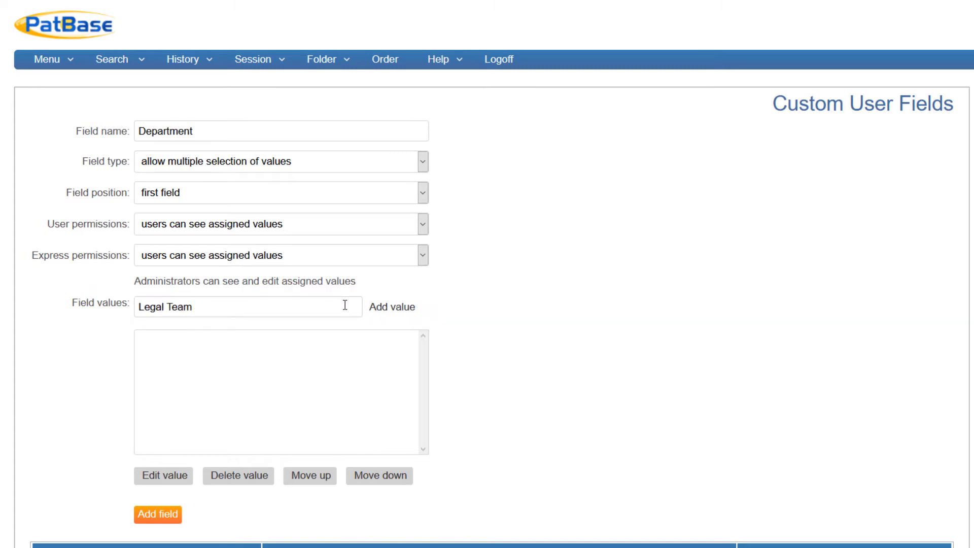
{"action": "key", "text": "Return"}
{"action": "type", "text": "Resea"}
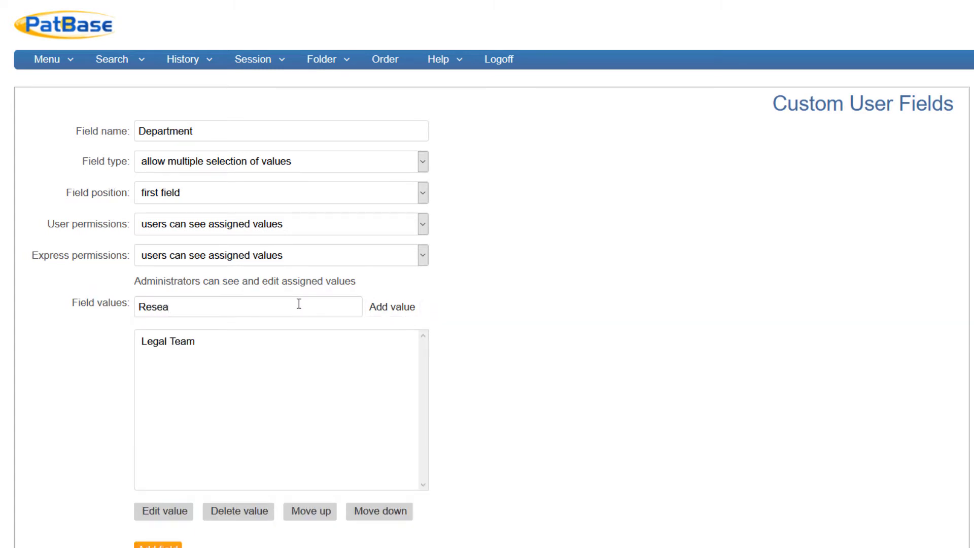
{"action": "type", "text": "rch Department"}
{"action": "key", "text": "Return"}
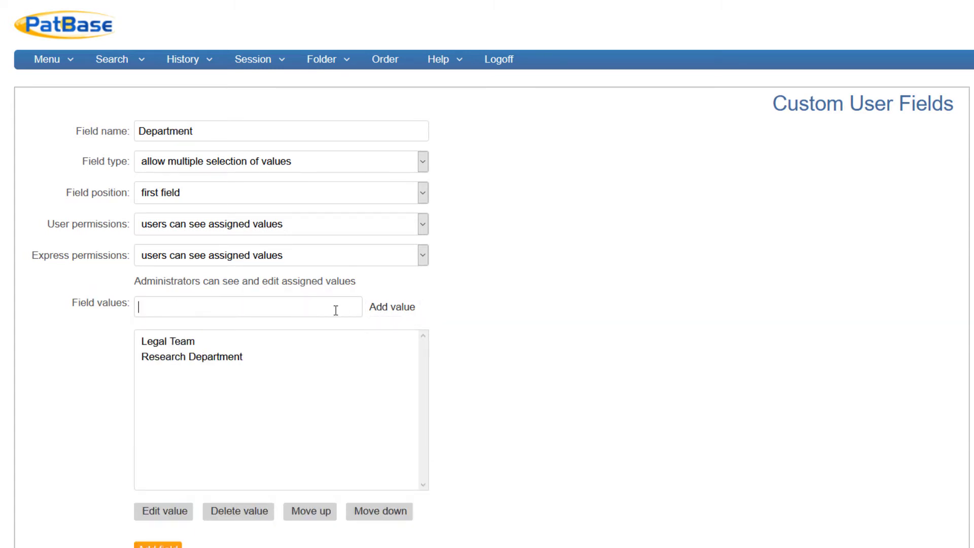
{"action": "type", "text": "Engineers"}
{"action": "key", "text": "Return"}
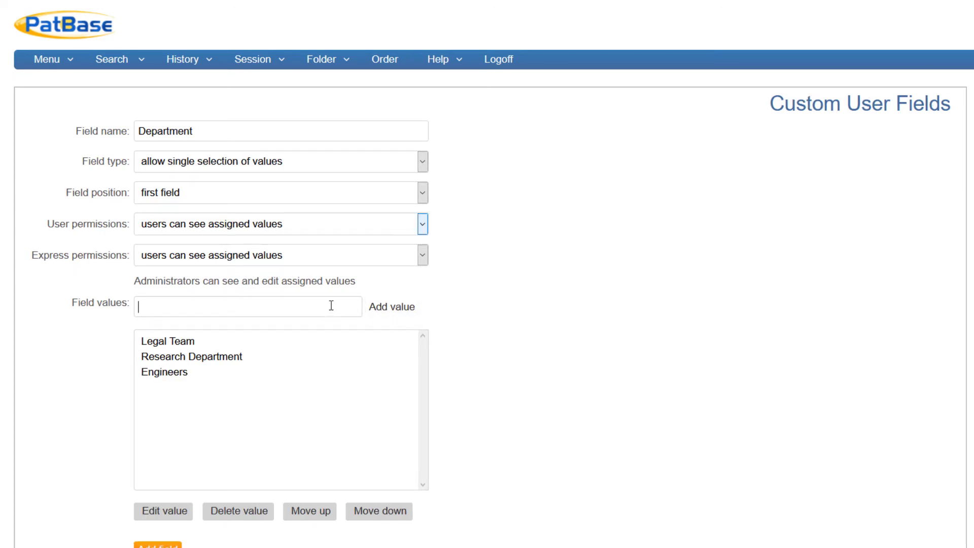
{"action": "type", "text": "Data Analysis"}
{"action": "left_click", "coordinate": [388, 314]}
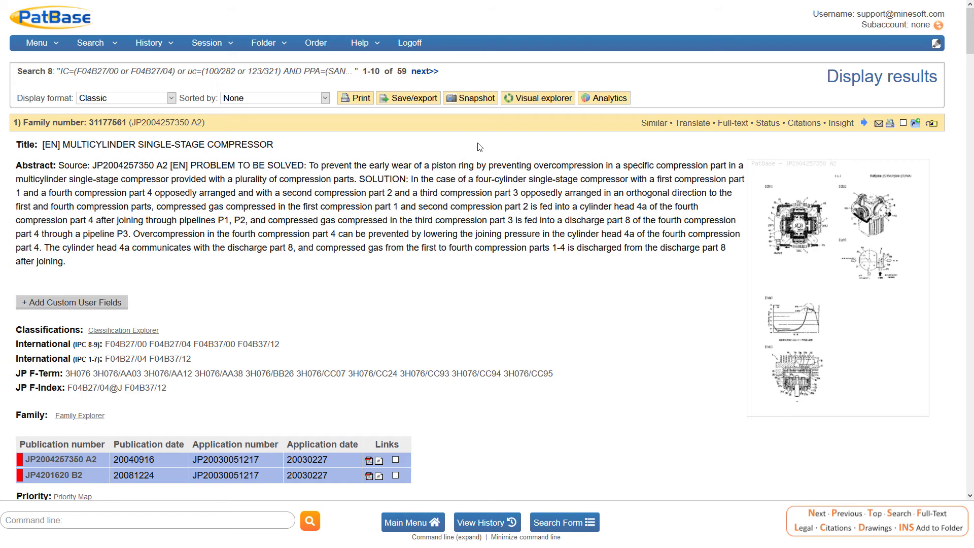
{"action": "left_click", "coordinate": [172, 98]}
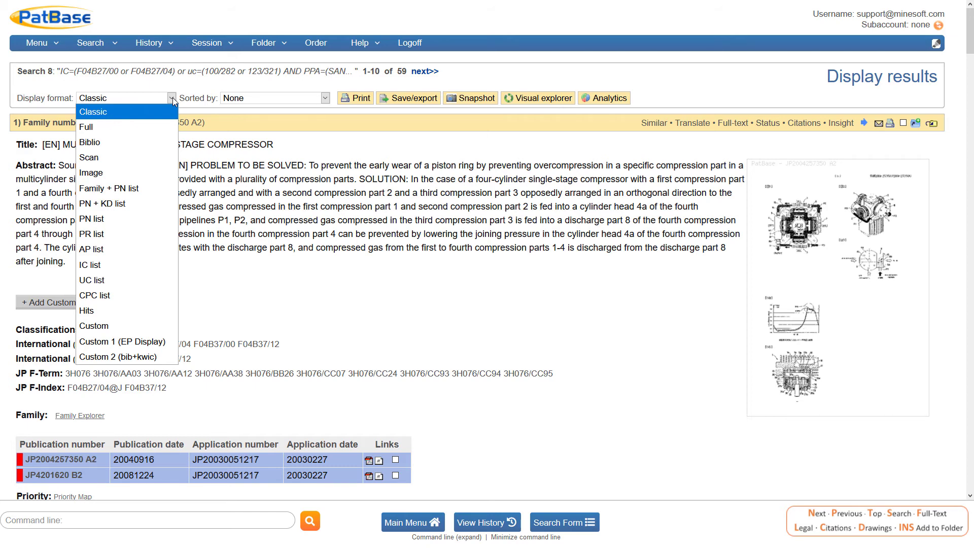
{"action": "left_click", "coordinate": [173, 100]}
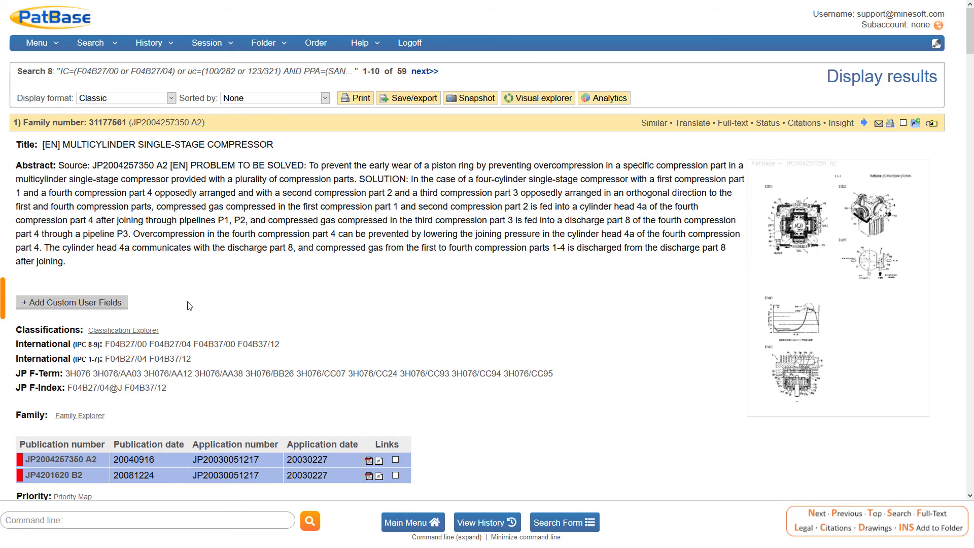
Assign Department Legal Team, Relevancy Relevant and Star Ranking 1 Star to the multicylinder compressor family, and save the custom fields.
{"action": "left_click", "coordinate": [111, 306]}
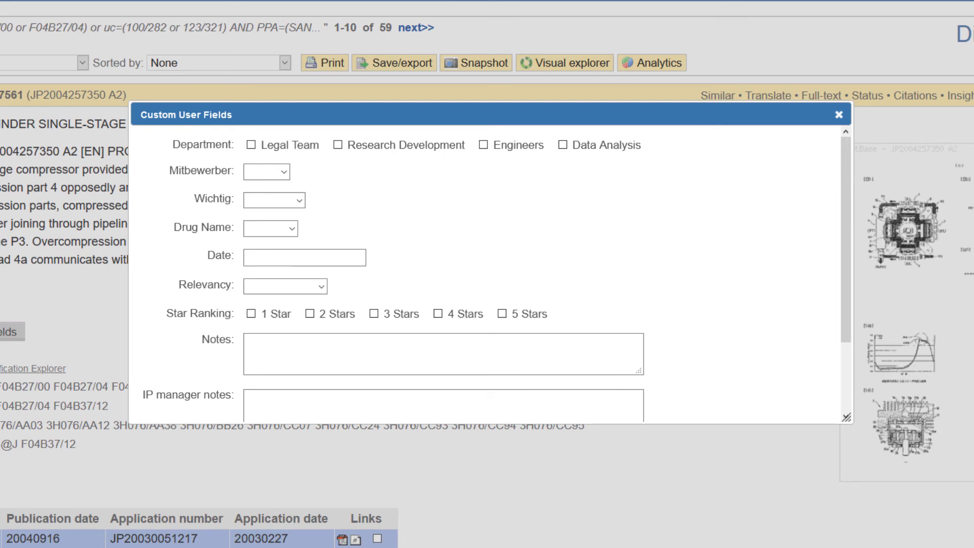
{"action": "left_click", "coordinate": [251, 145]}
{"action": "left_click", "coordinate": [319, 286]}
{"action": "left_click", "coordinate": [311, 320]}
{"action": "left_click", "coordinate": [251, 313]}
{"action": "scroll", "coordinate": [698, 329], "scroll_direction": "down", "scroll_amount": 3}
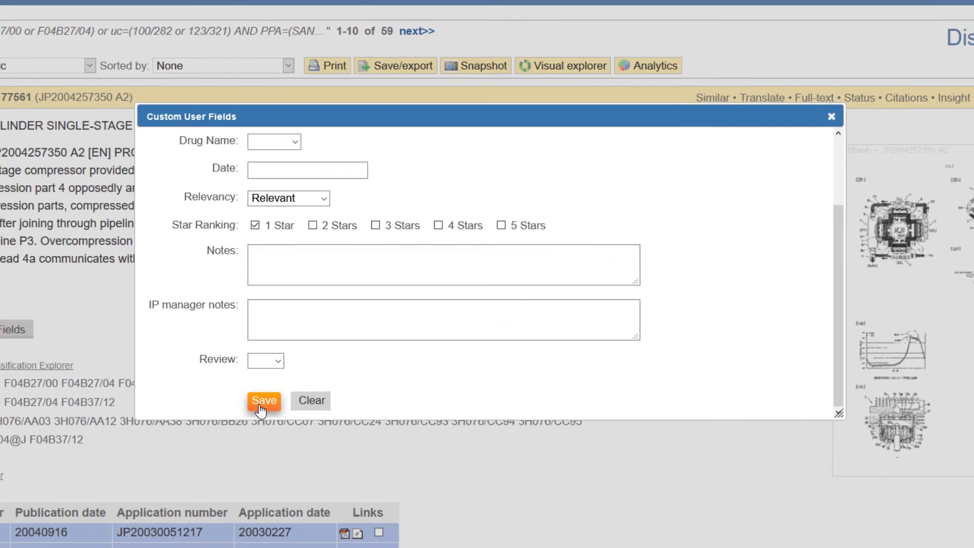
{"action": "left_click", "coordinate": [262, 402]}
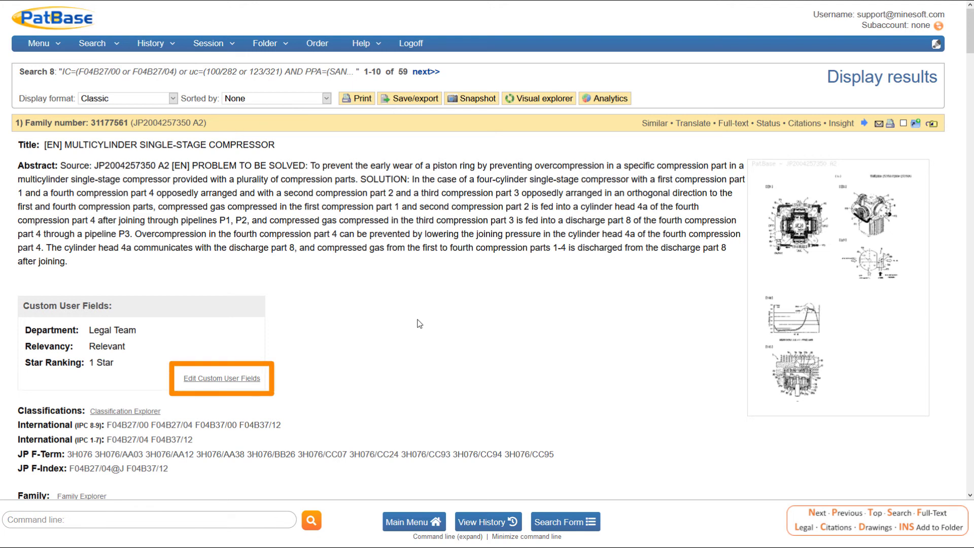
Add the note "important" to the compressor family's custom user fields, save it and refresh the page.
{"action": "left_click", "coordinate": [250, 380]}
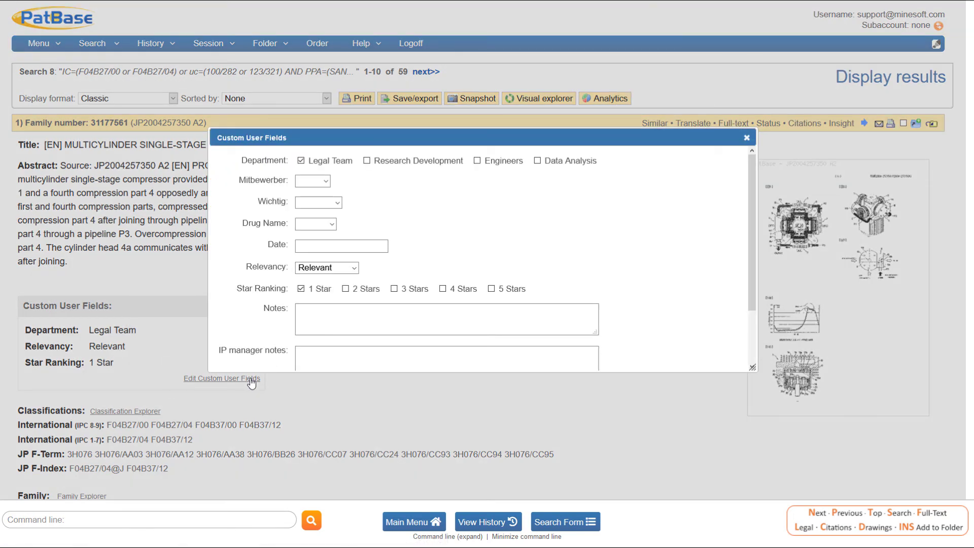
{"action": "left_click", "coordinate": [566, 320]}
{"action": "type", "text": "important"}
{"action": "scroll", "coordinate": [695, 327], "scroll_direction": "down", "scroll_amount": 3}
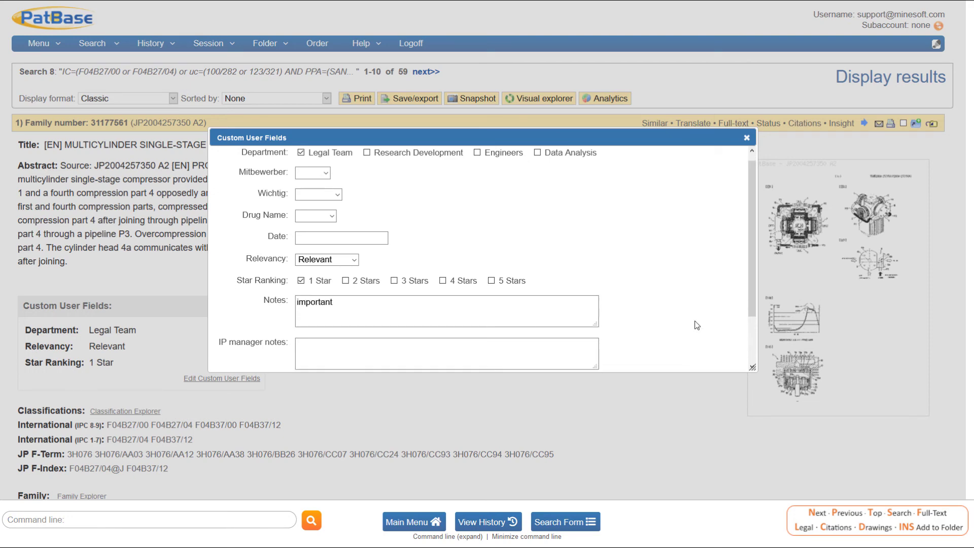
{"action": "left_click", "coordinate": [308, 358]}
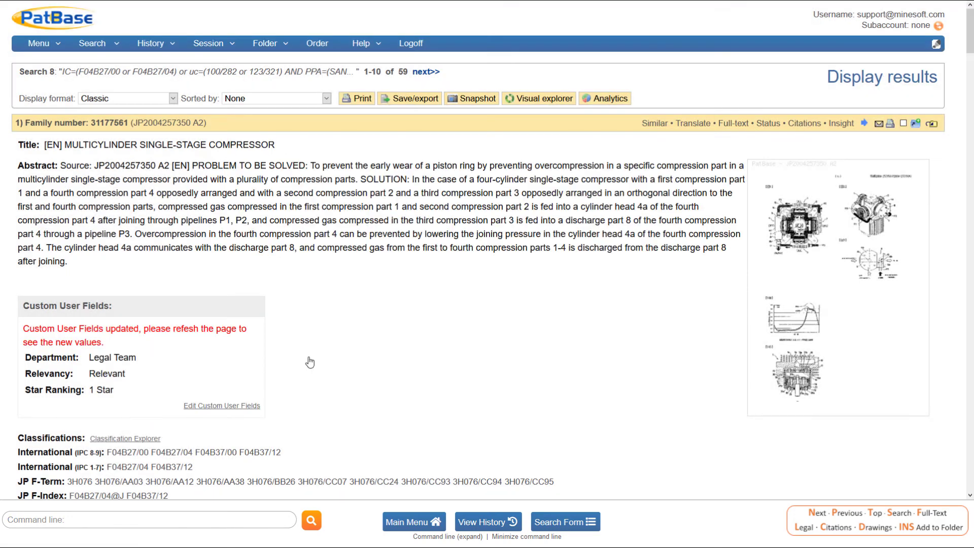
{"action": "right_click", "coordinate": [310, 362]}
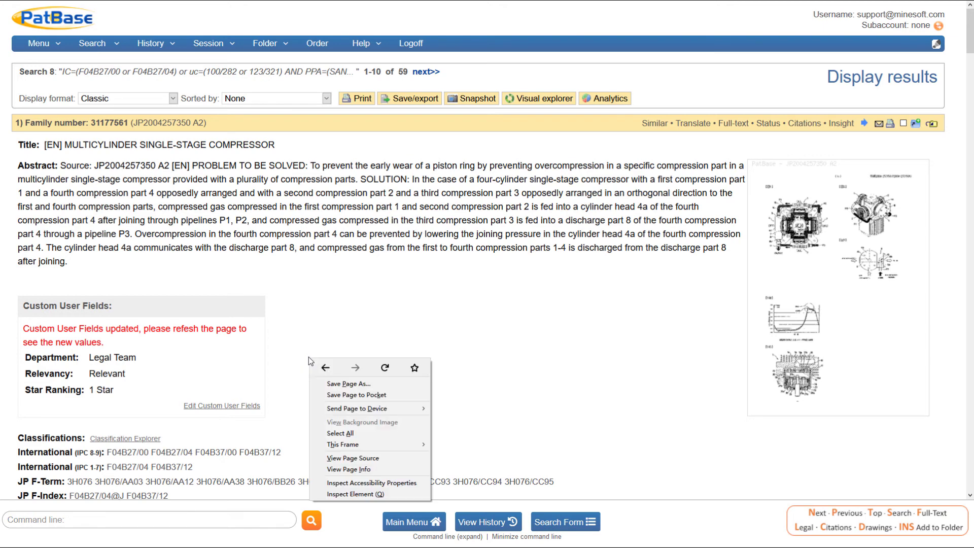
{"action": "left_click", "coordinate": [383, 368]}
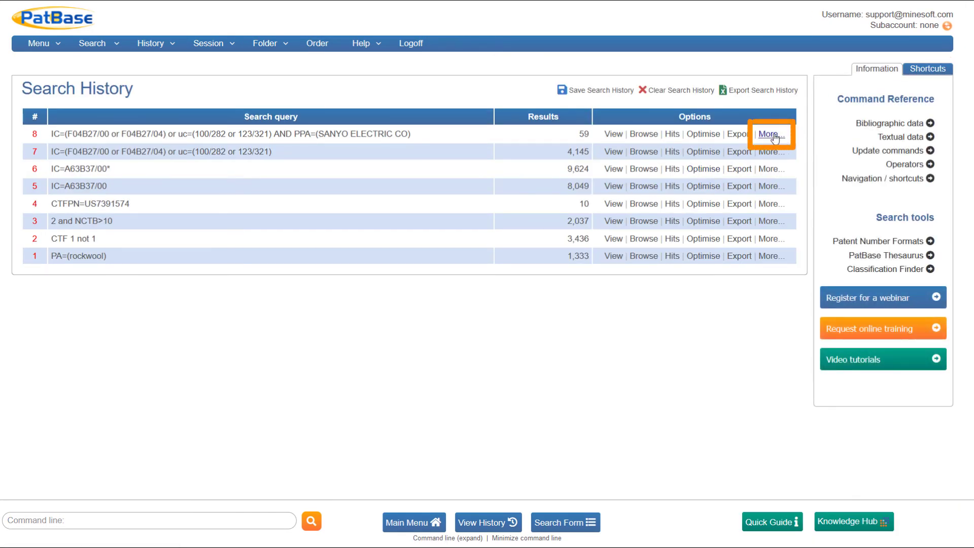
Open the bulk assignment of custom user fields for the results of search 8 in the search history.
{"action": "left_click", "coordinate": [773, 135]}
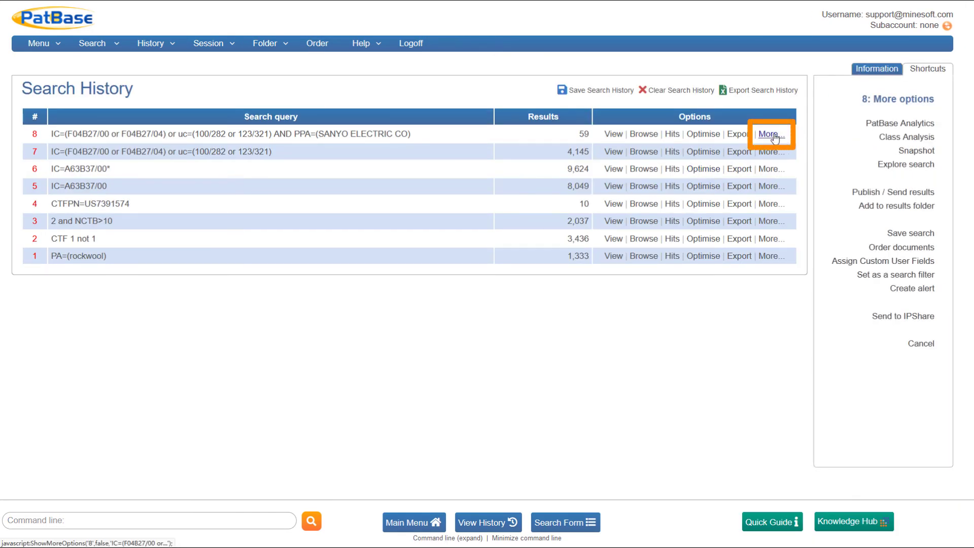
{"action": "left_click", "coordinate": [851, 264]}
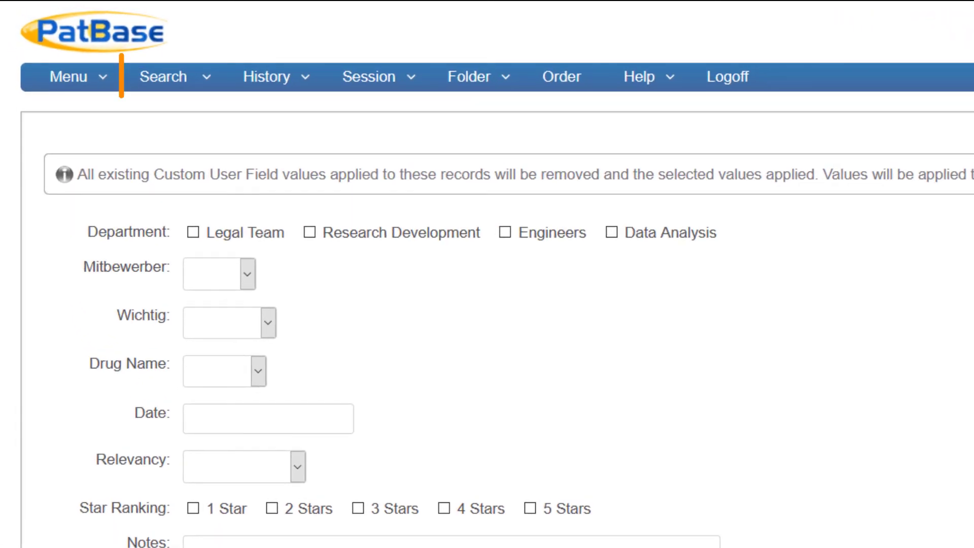
Open the search form for Custom User Fields.
{"action": "left_click", "coordinate": [209, 89]}
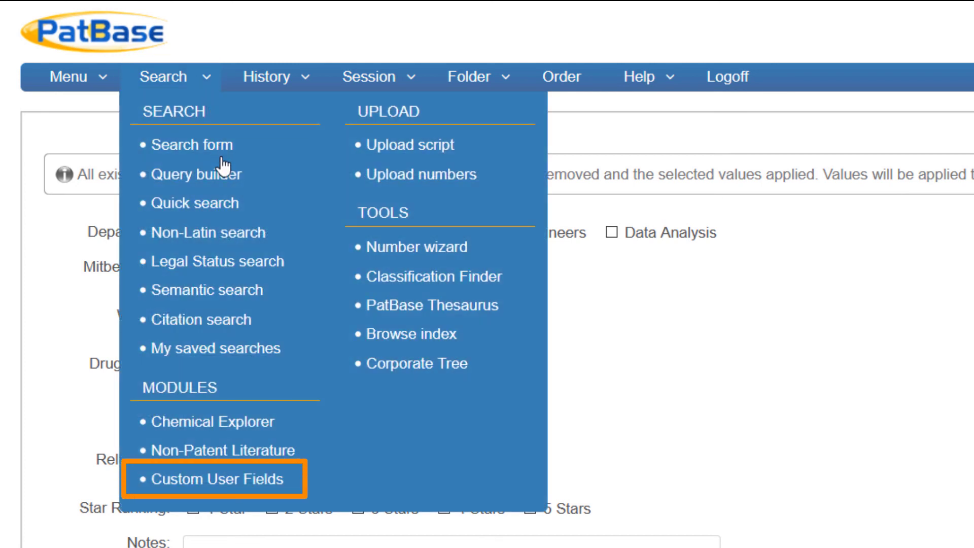
{"action": "left_click", "coordinate": [251, 490]}
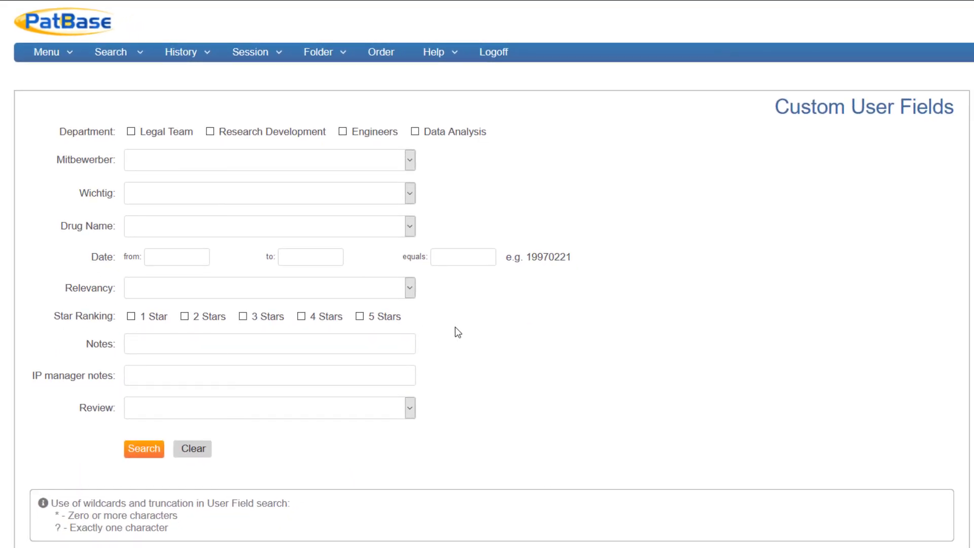